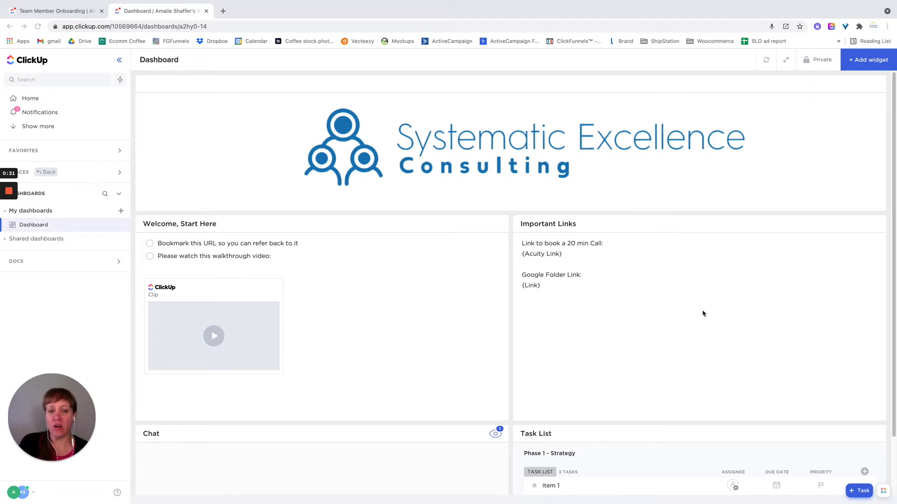
# Step: Examine the client dashboard's widgets and the details of the "Send Client the Google Folder link" task
pyautogui.scroll(-1, 703, 314)
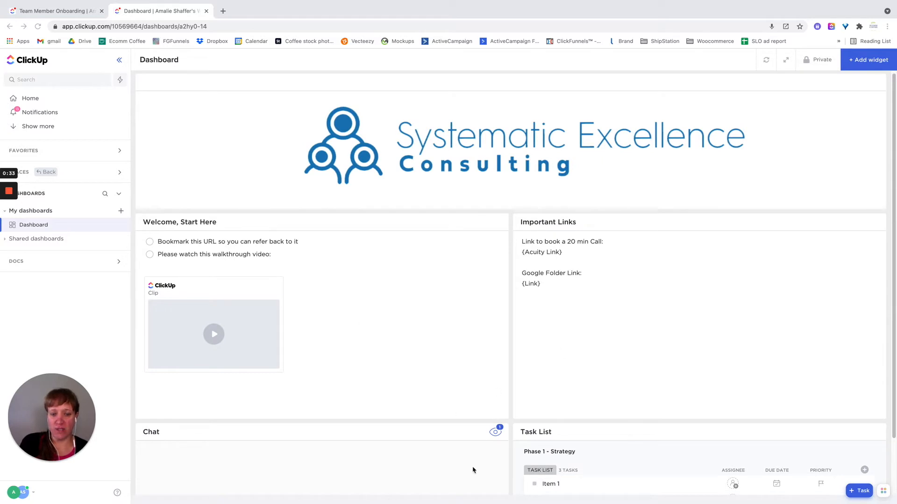
pyautogui.scroll(-3, 631, 303)
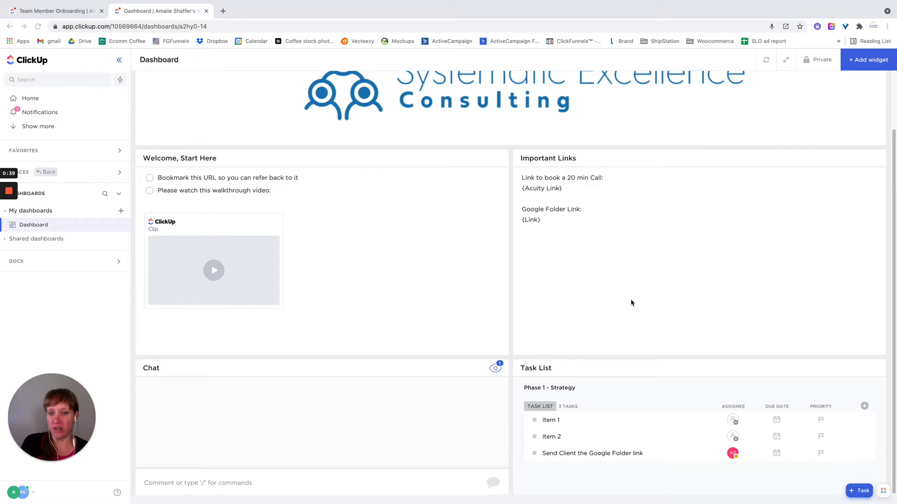
pyautogui.scroll(3, 388, 234)
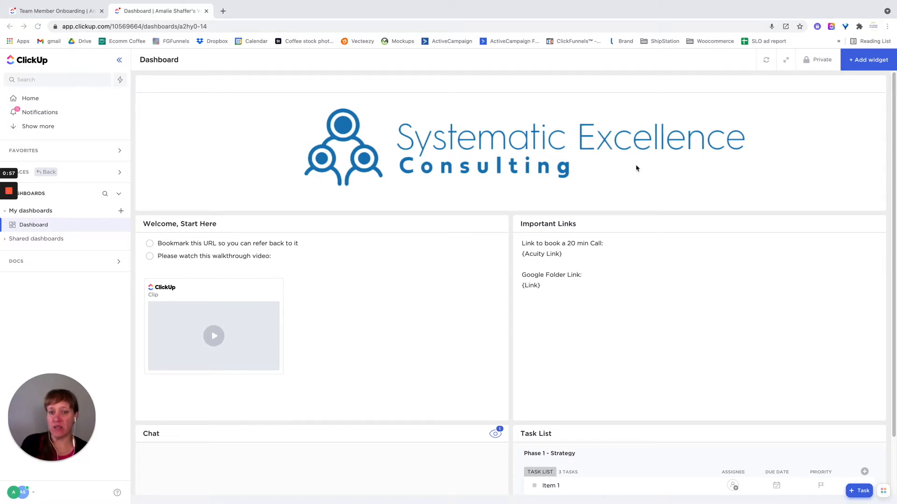
pyautogui.scroll(-1, 681, 253)
pyautogui.scroll(-3, 681, 254)
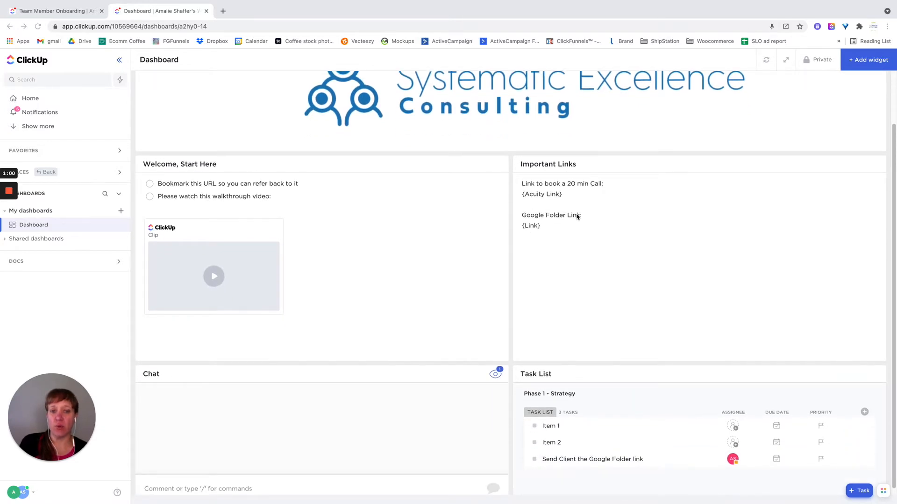
pyautogui.scroll(-1, 594, 414)
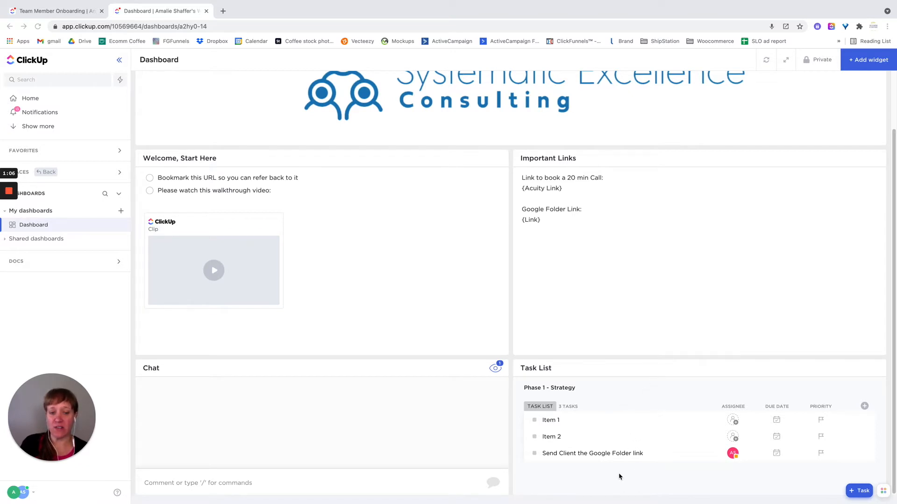
pyautogui.click(603, 453)
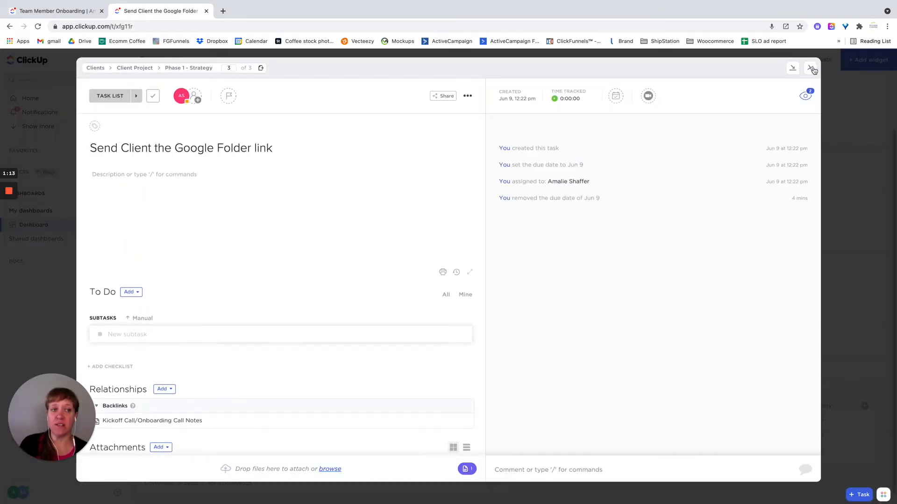
pyautogui.press('Escape')
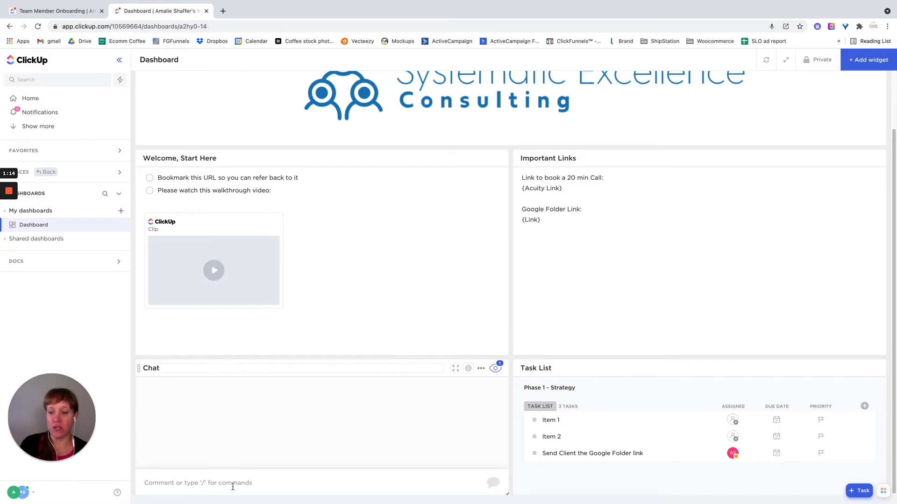
# Step: Post the comment "Hello" in the dashboard's Chat widget
pyautogui.click(175, 487)
pyautogui.write('Hello')
pyautogui.press('Return')
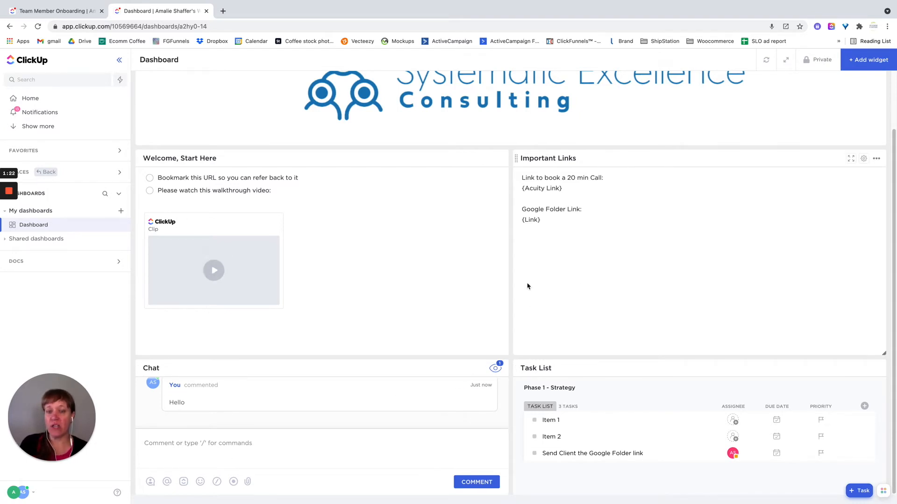
# Step: Create a new dashboard named "Dashboard 1" under My dashboards
pyautogui.click(121, 211)
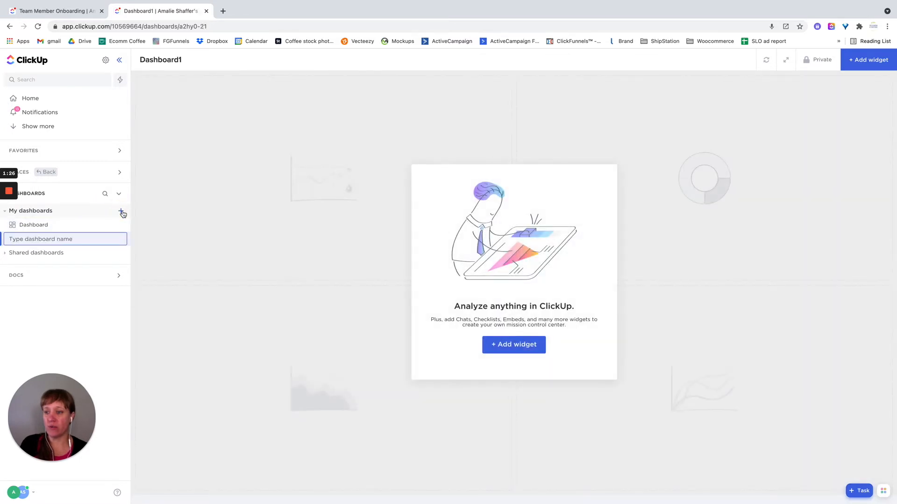
pyautogui.write('Dashboard 1')
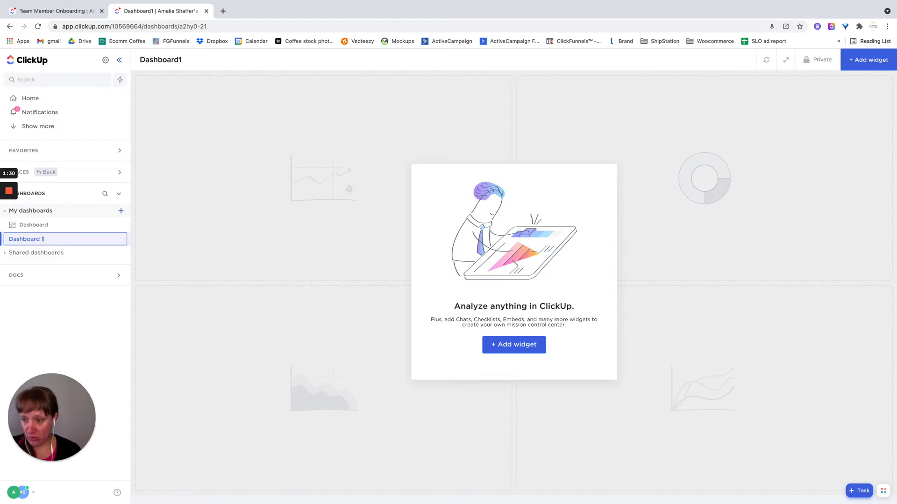
pyautogui.press('Return')
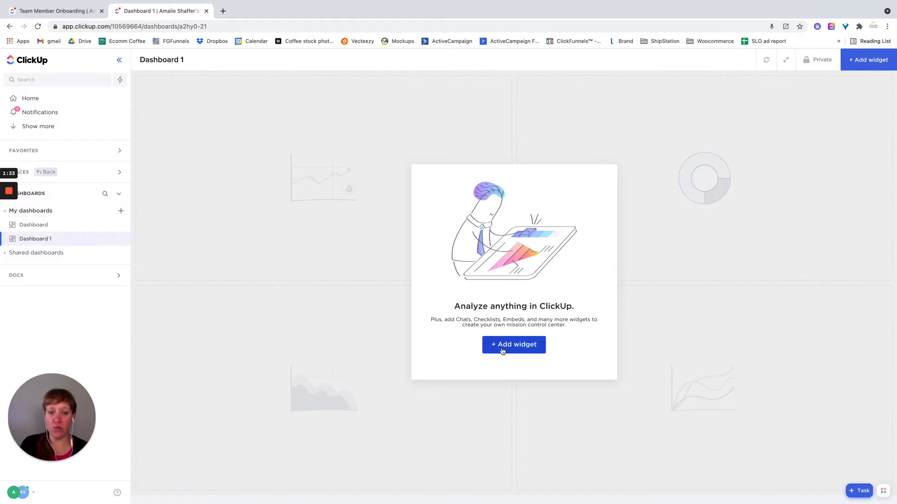
pyautogui.click(510, 349)
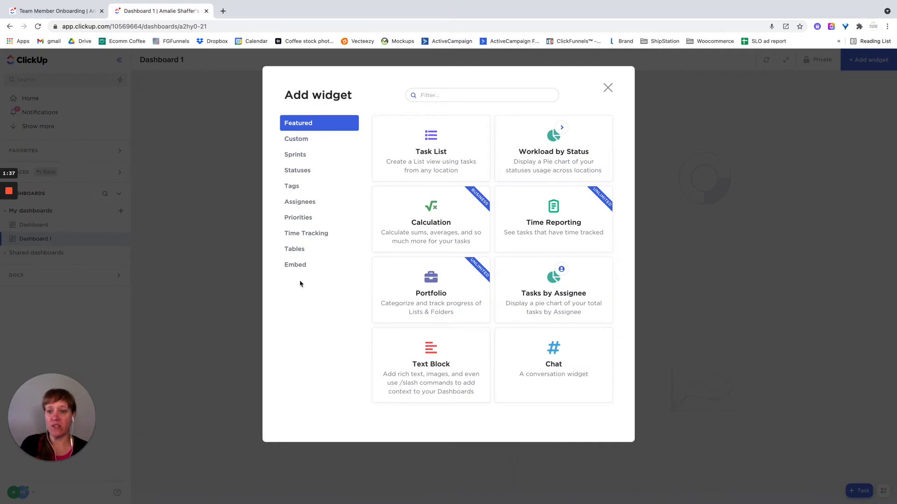
pyautogui.click(306, 140)
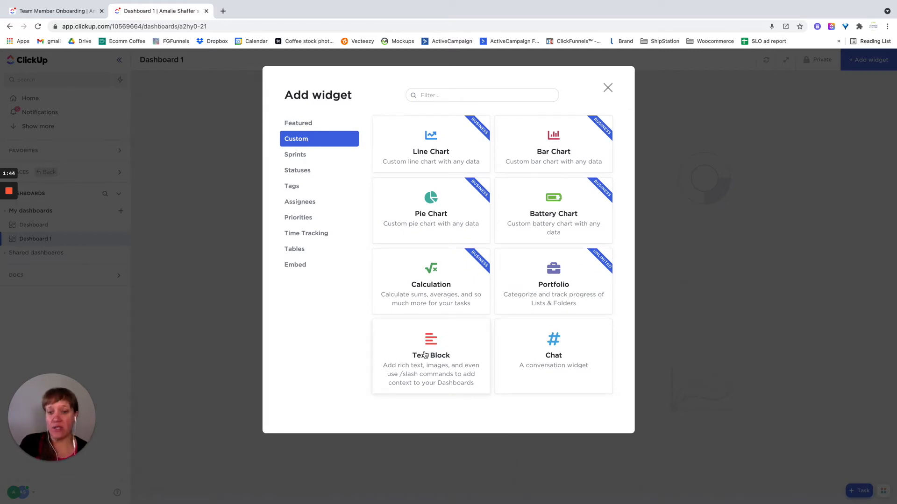
pyautogui.click(425, 355)
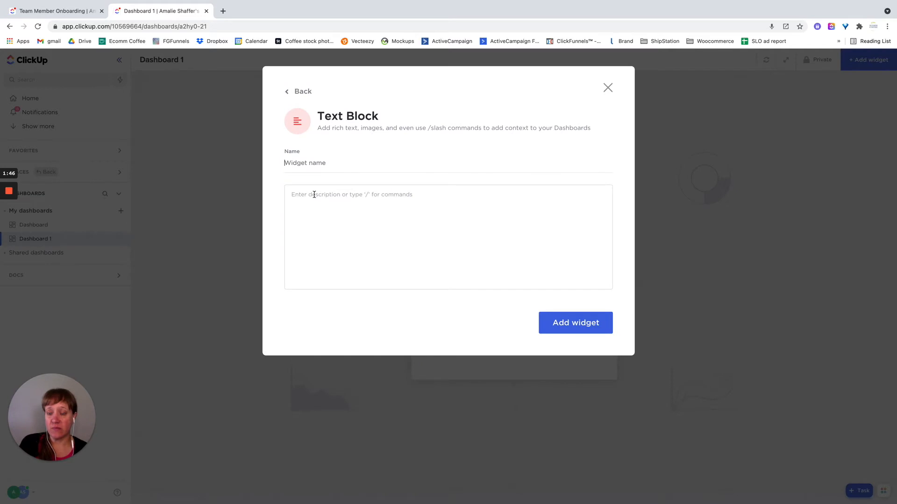
pyautogui.write('Welcome')
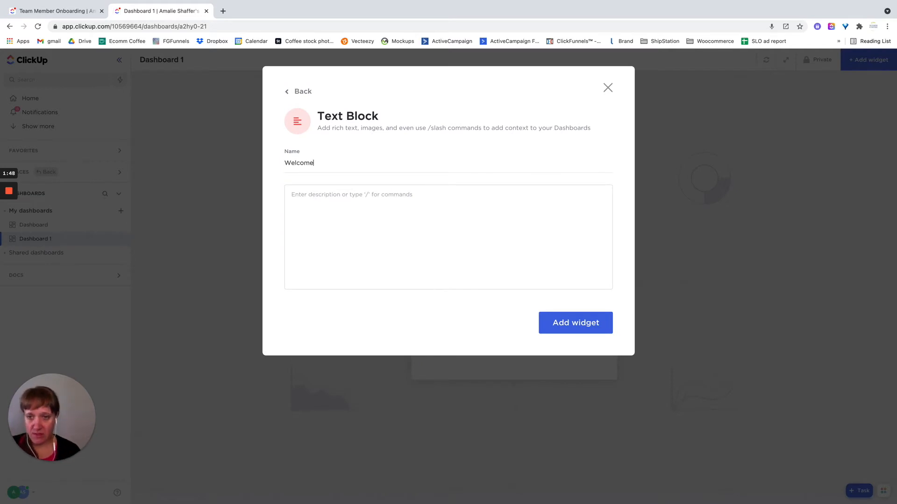
pyautogui.click(323, 228)
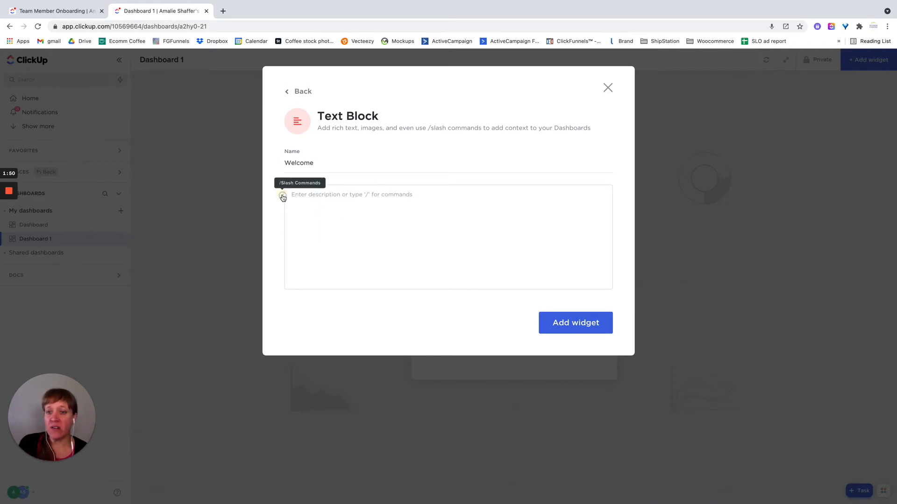
pyautogui.write('/')
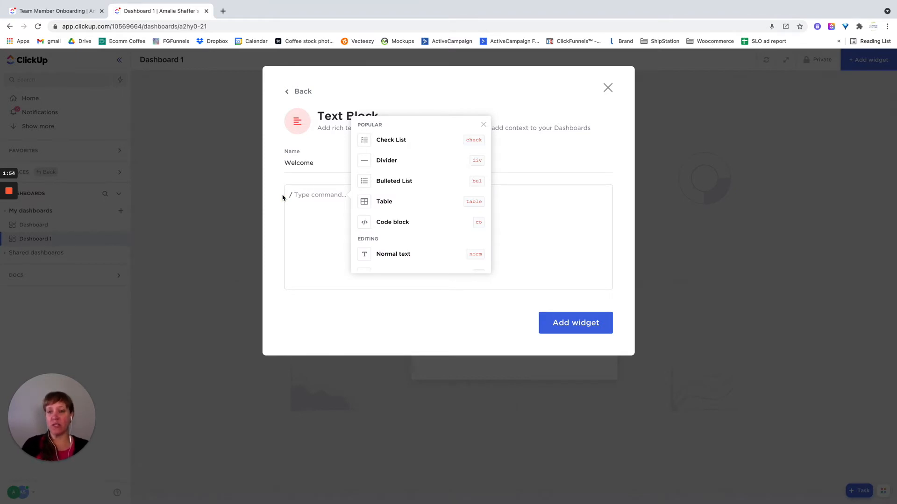
pyautogui.scroll(-5, 411, 197)
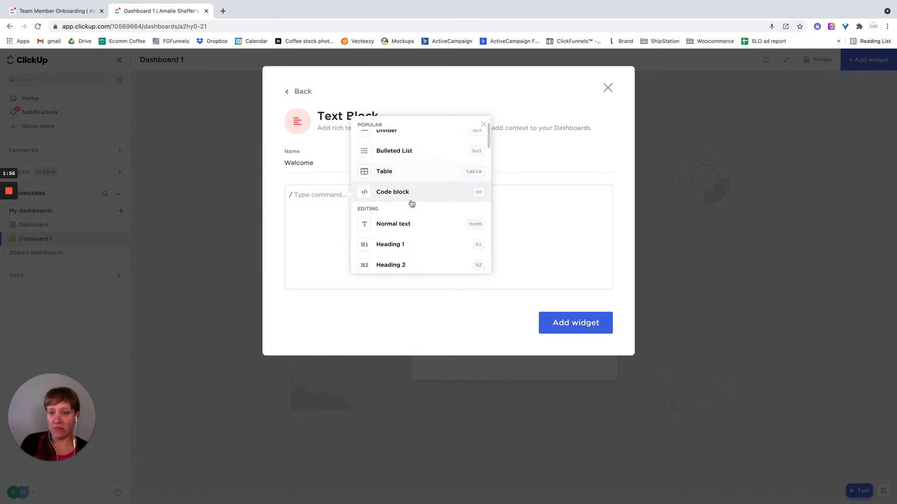
pyautogui.scroll(-8, 411, 203)
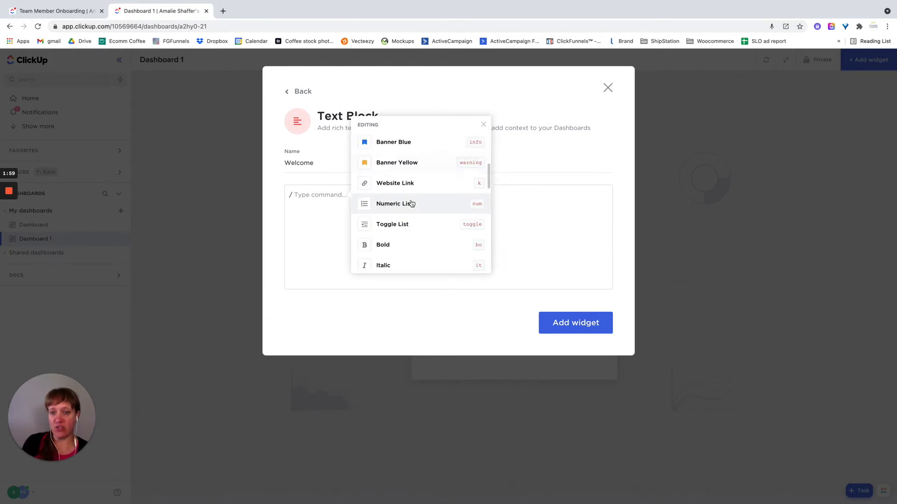
pyautogui.scroll(-8, 411, 204)
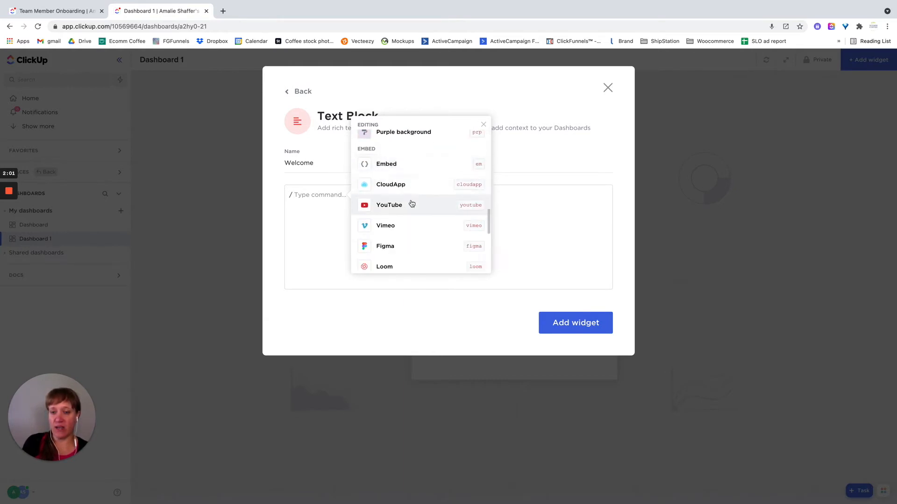
pyautogui.scroll(-2, 411, 204)
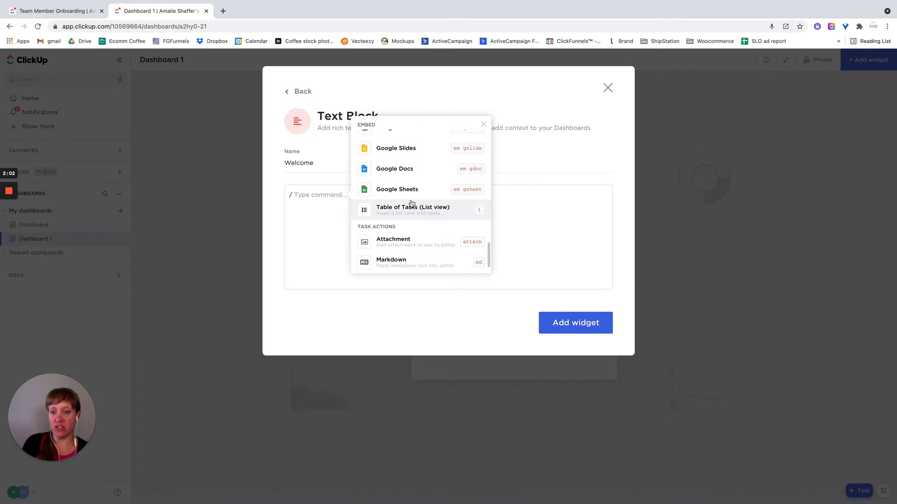
pyautogui.click(536, 250)
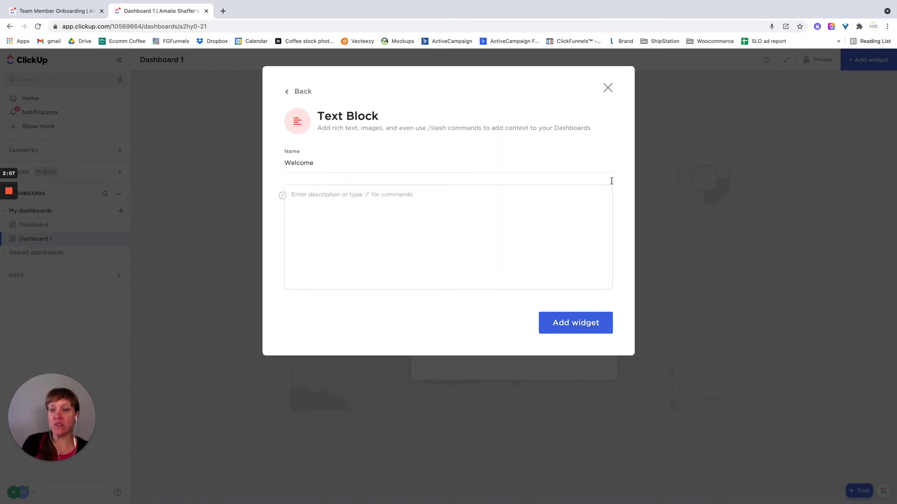
pyautogui.click(607, 88)
# Step: Set up a Tag Usage pie chart widget with Clients, Client A, Operations and Marketing as its locations
pyautogui.click(515, 349)
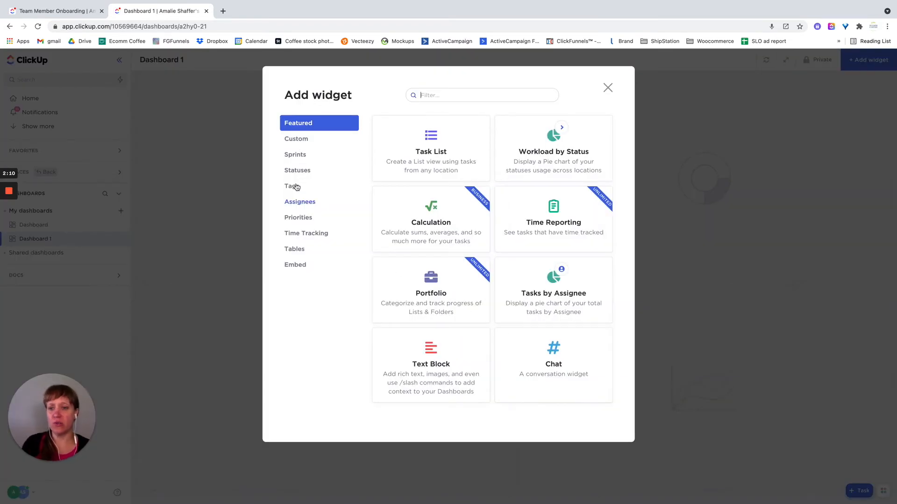
pyautogui.click(301, 174)
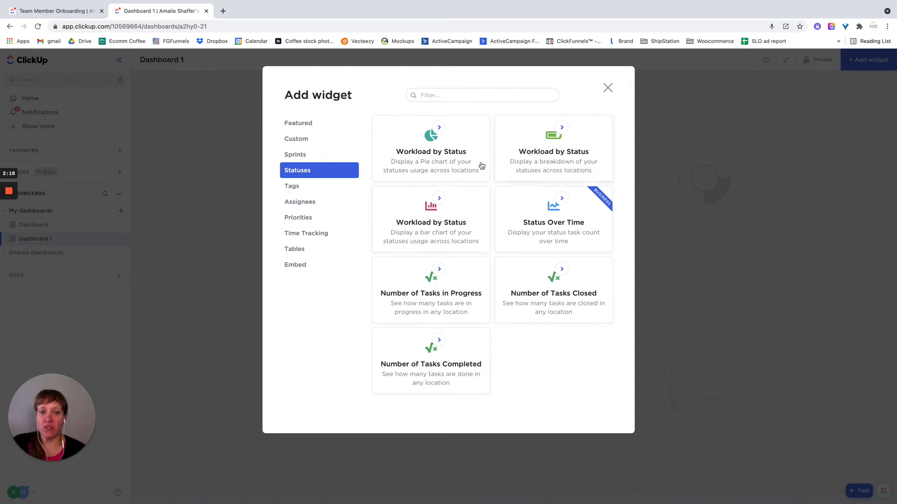
pyautogui.click(298, 188)
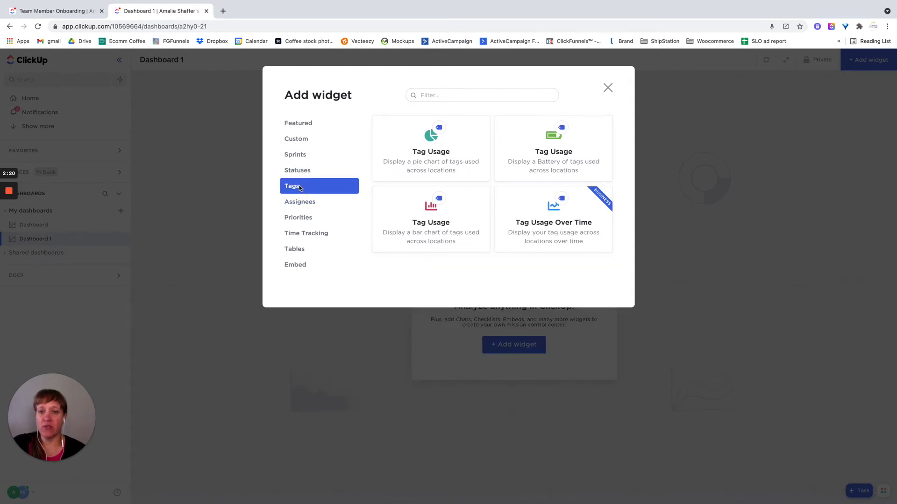
pyautogui.click(454, 155)
pyautogui.click(293, 198)
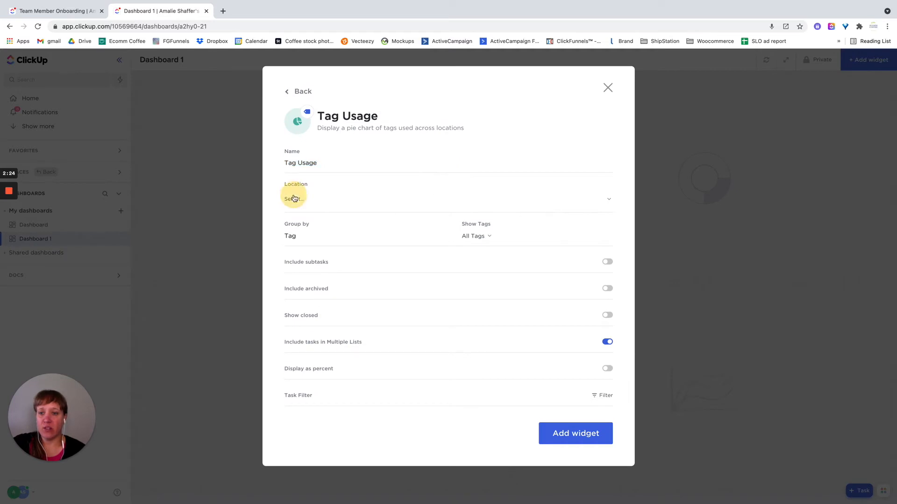
pyautogui.click(387, 246)
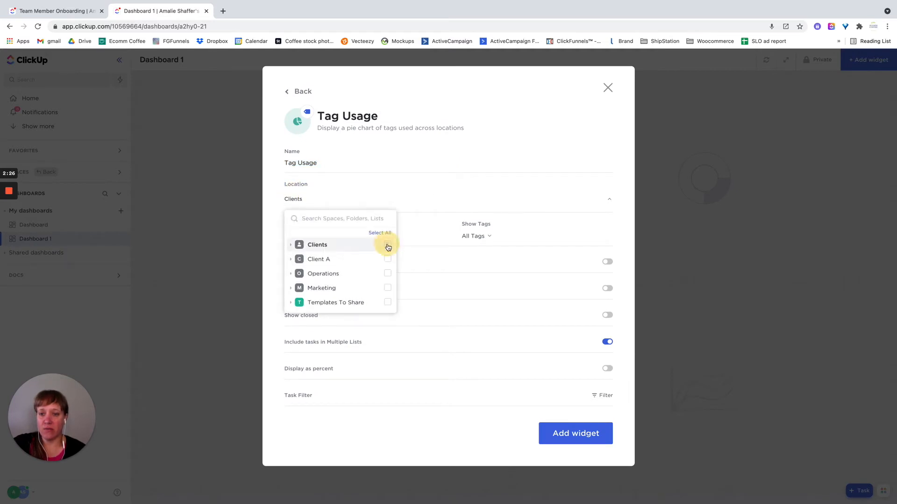
pyautogui.click(387, 260)
pyautogui.click(387, 273)
pyautogui.click(388, 289)
pyautogui.click(424, 434)
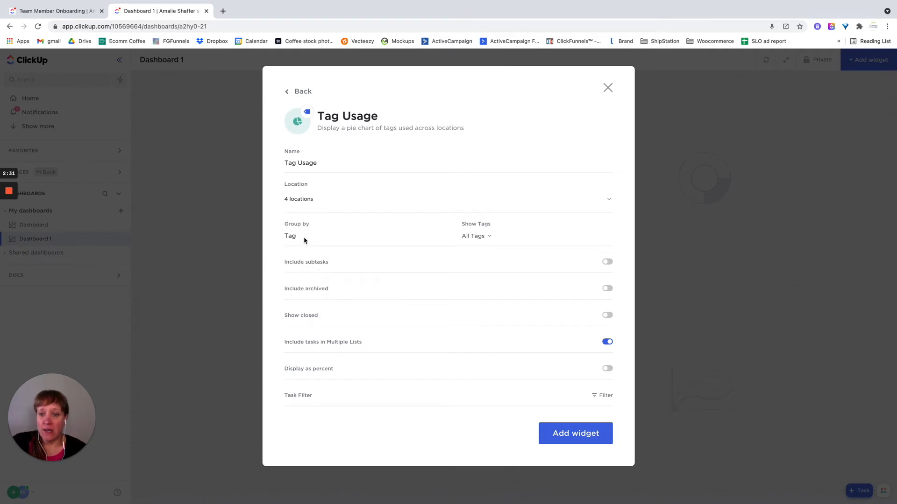
# Step: Enable Include subtasks and Show closed for the Tag Usage chart and add it to the dashboard
pyautogui.click(483, 237)
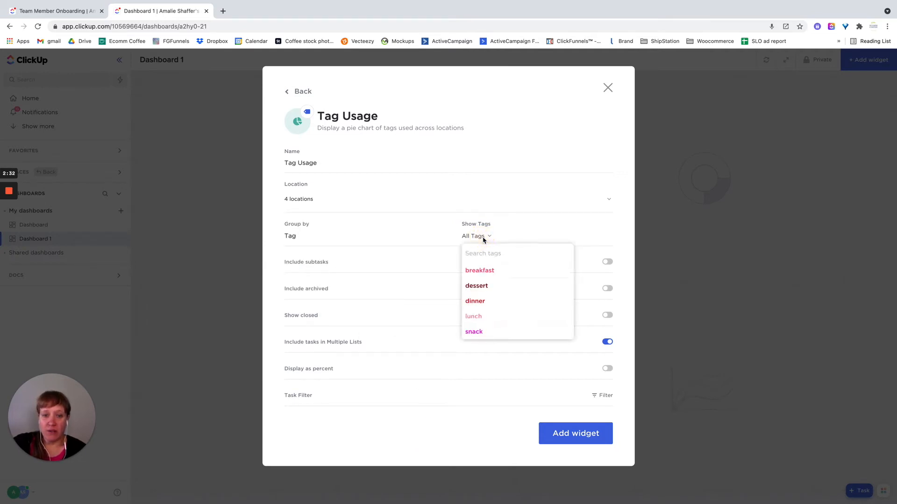
pyautogui.click(504, 233)
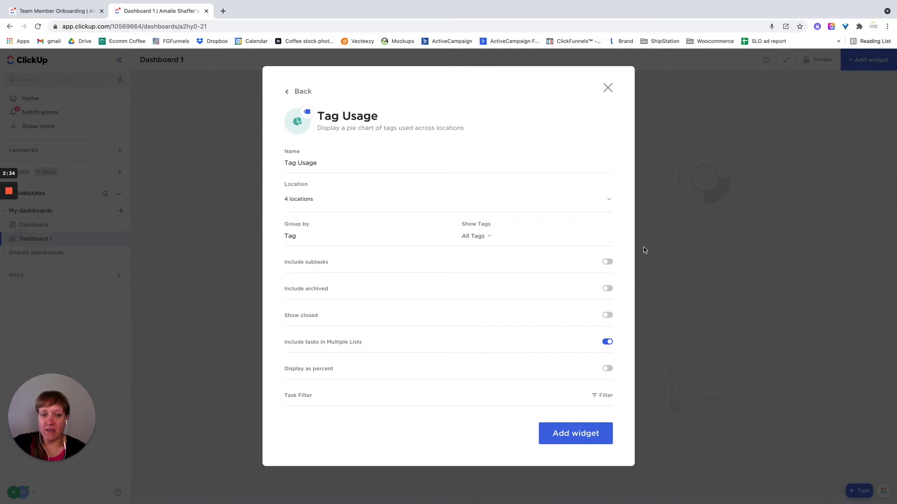
pyautogui.click(607, 262)
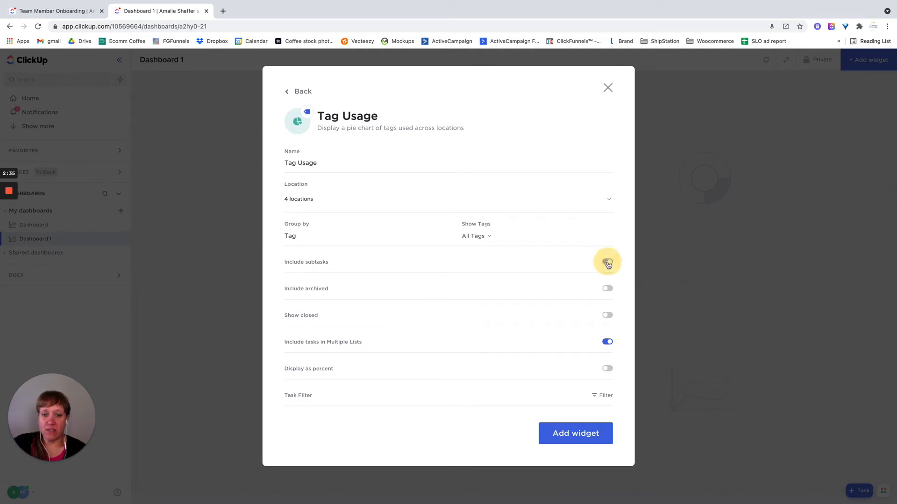
pyautogui.click(607, 316)
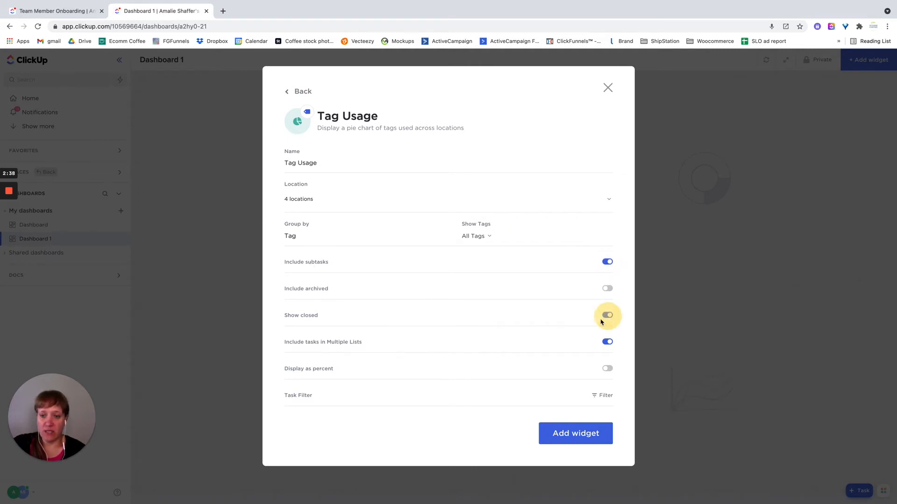
pyautogui.click(581, 435)
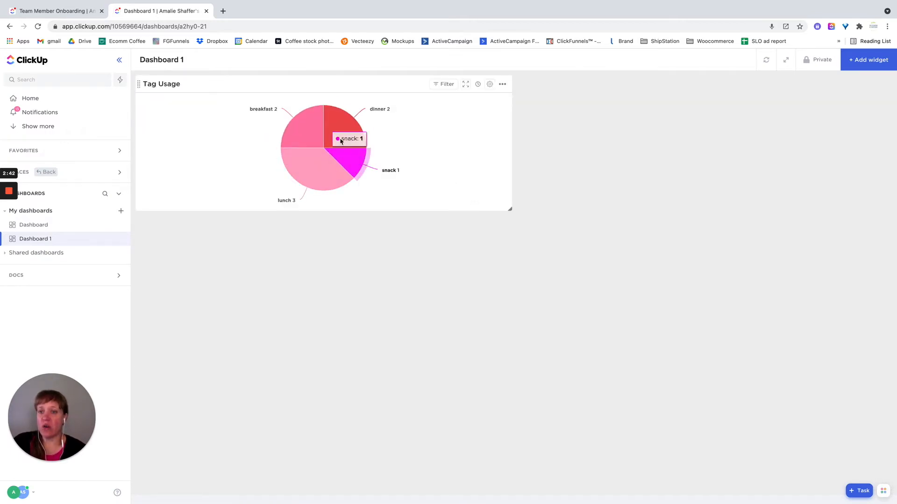
# Step: Set up a Tasks by Assignee pie chart widget with Clients, Client A, Operations and Marketing as its locations
pyautogui.click(864, 60)
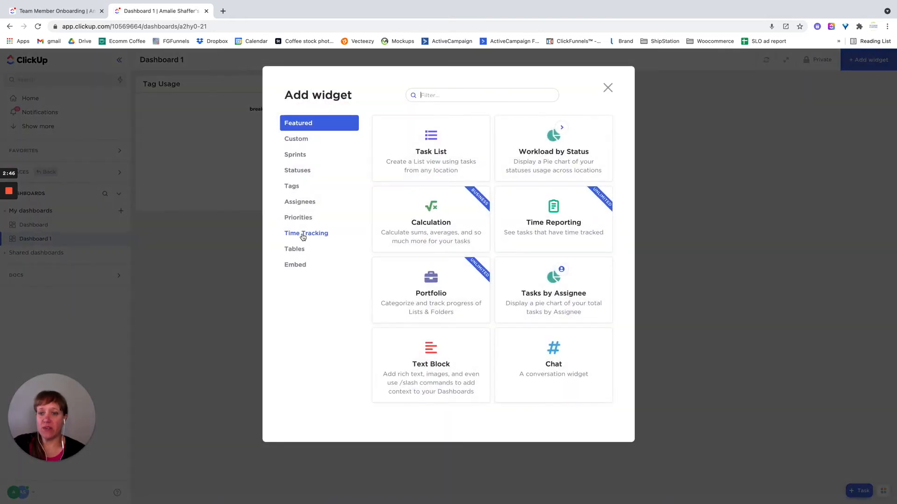
pyautogui.click(302, 235)
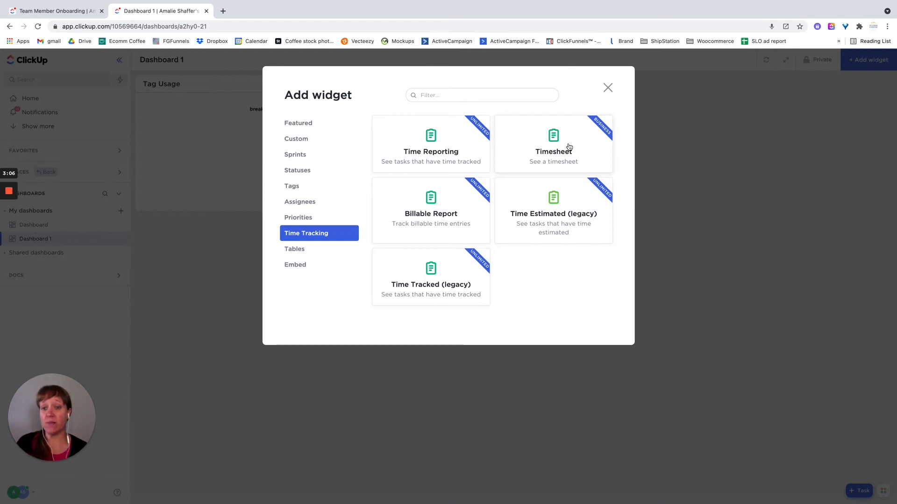
pyautogui.click(301, 201)
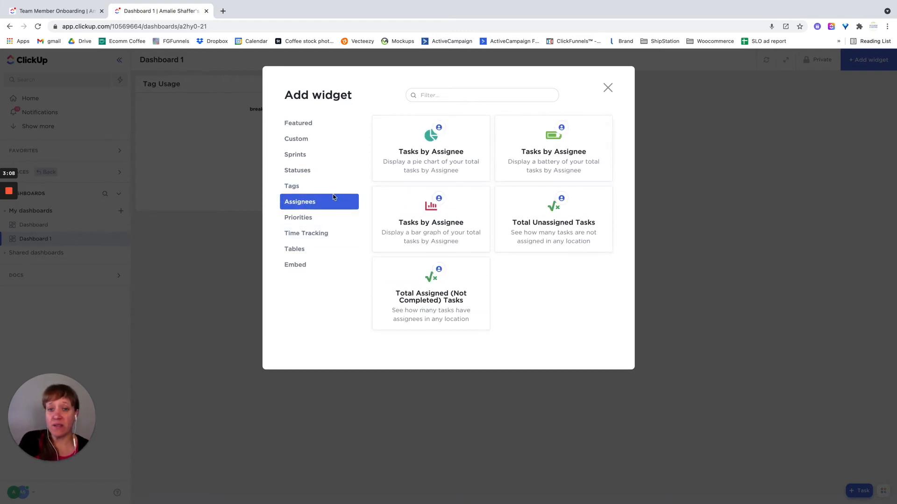
pyautogui.click(424, 154)
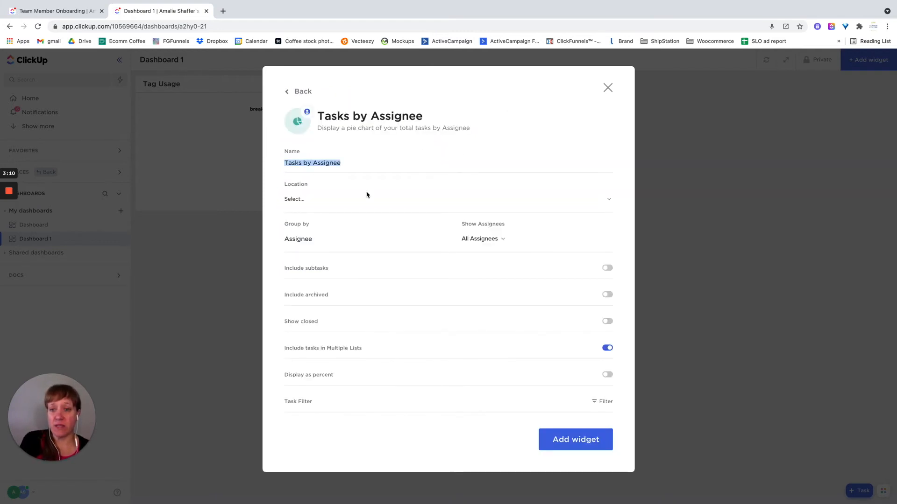
pyautogui.click(298, 199)
pyautogui.click(388, 244)
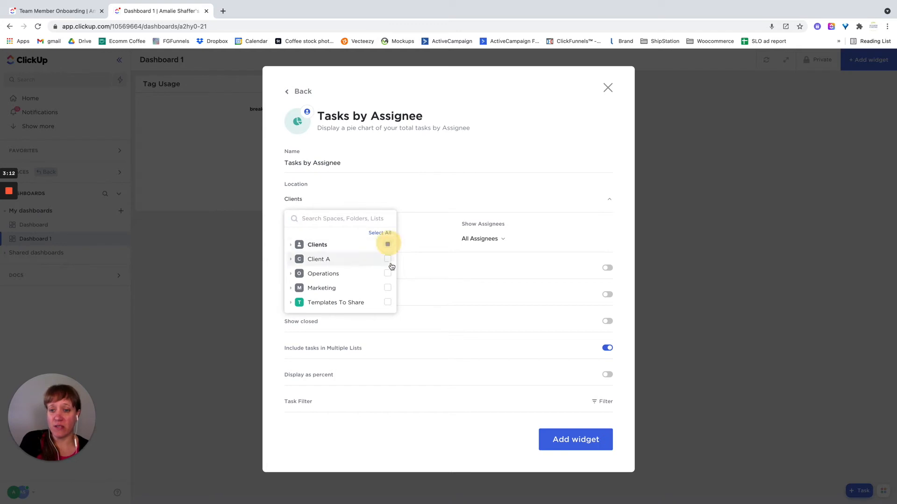
pyautogui.click(387, 259)
pyautogui.click(387, 274)
pyautogui.click(387, 288)
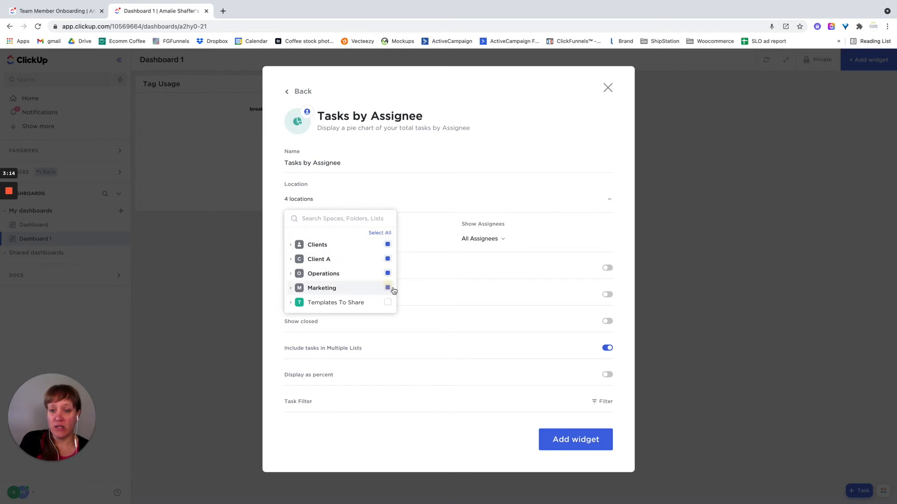
pyautogui.click(423, 236)
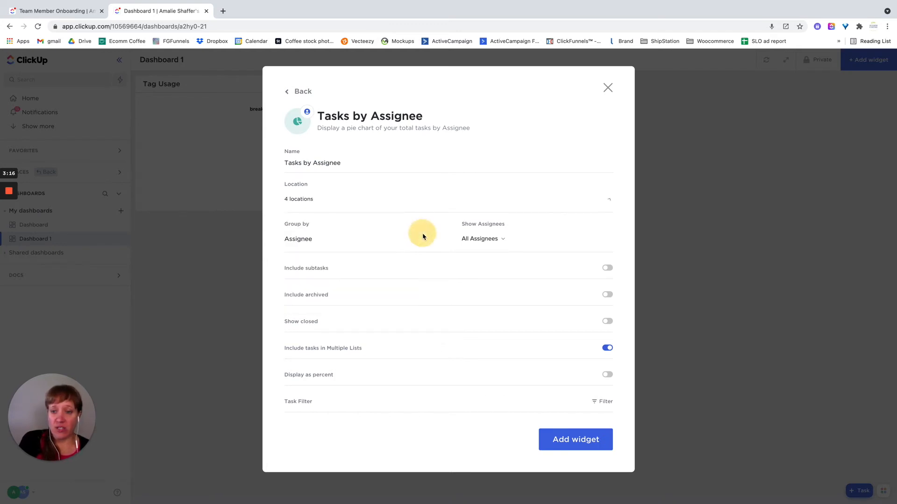
# Step: Enable Include subtasks for the Tasks by Assignee chart, check the available task filters, and add the widget to the dashboard
pyautogui.click(608, 270)
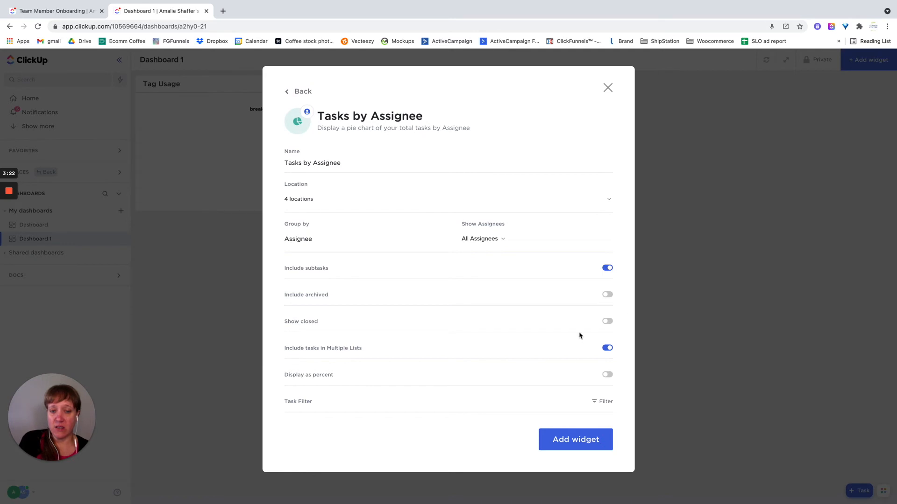
pyautogui.click(601, 401)
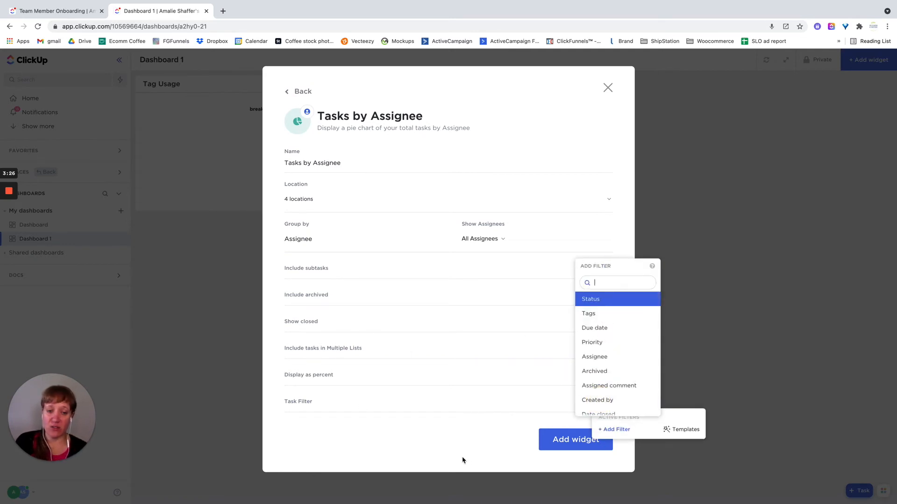
pyautogui.click(445, 449)
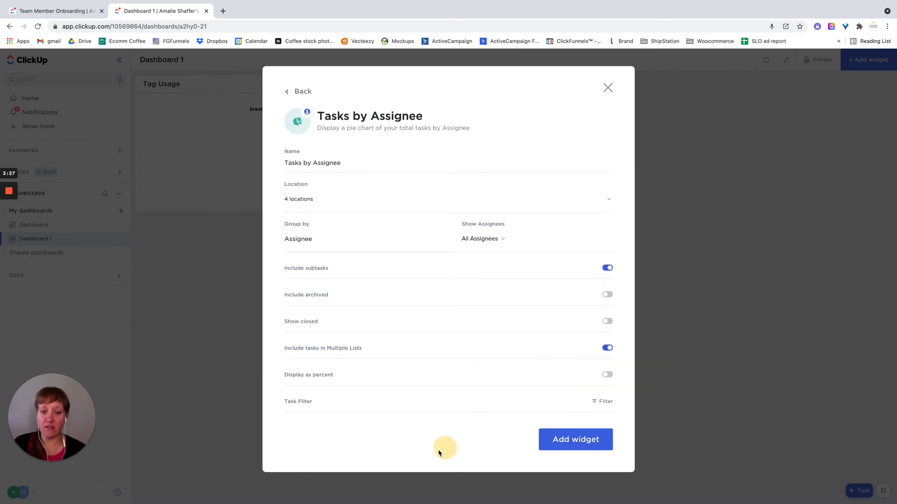
pyautogui.click(556, 440)
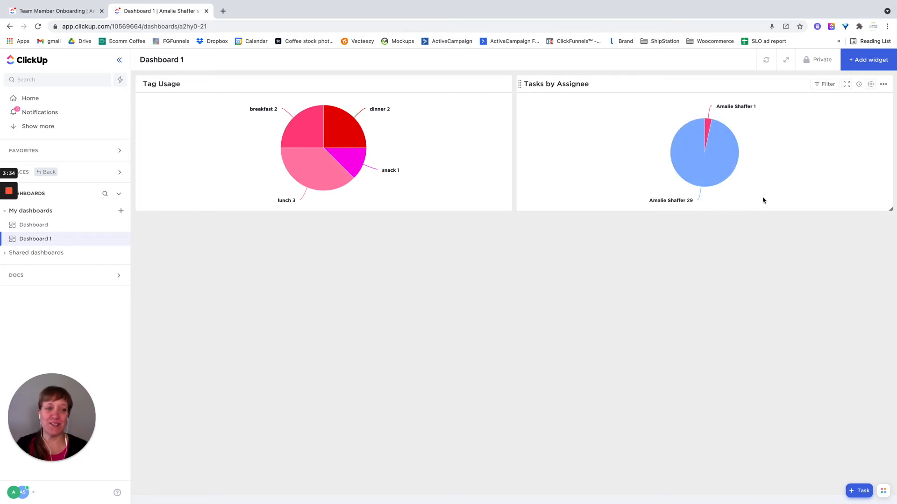
# Step: Examine the available widgets in the Priorities, Sprints, Embed, Tables, Time Tracking and Custom categories
pyautogui.click(866, 60)
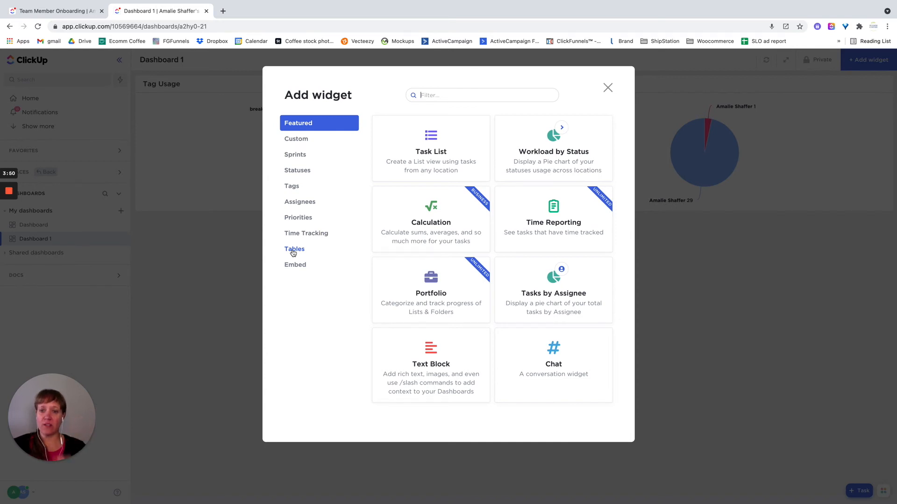
pyautogui.click(293, 218)
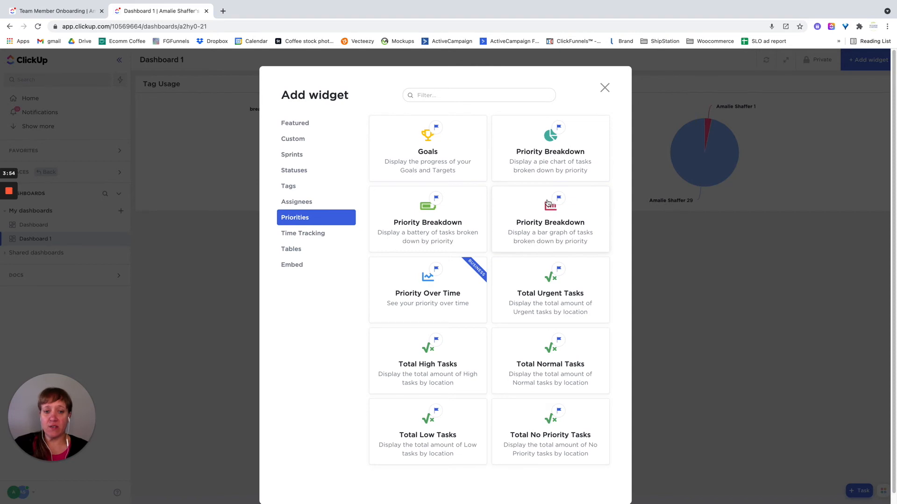
pyautogui.scroll(-1, 548, 202)
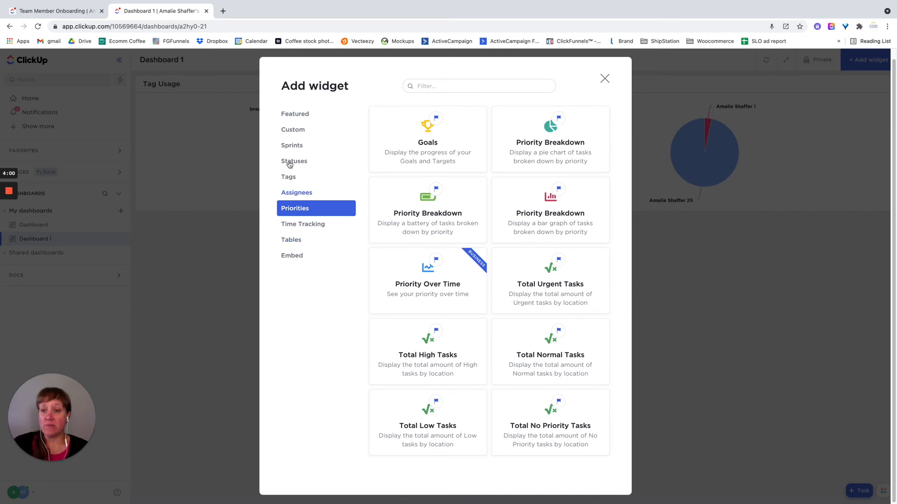
pyautogui.click(288, 146)
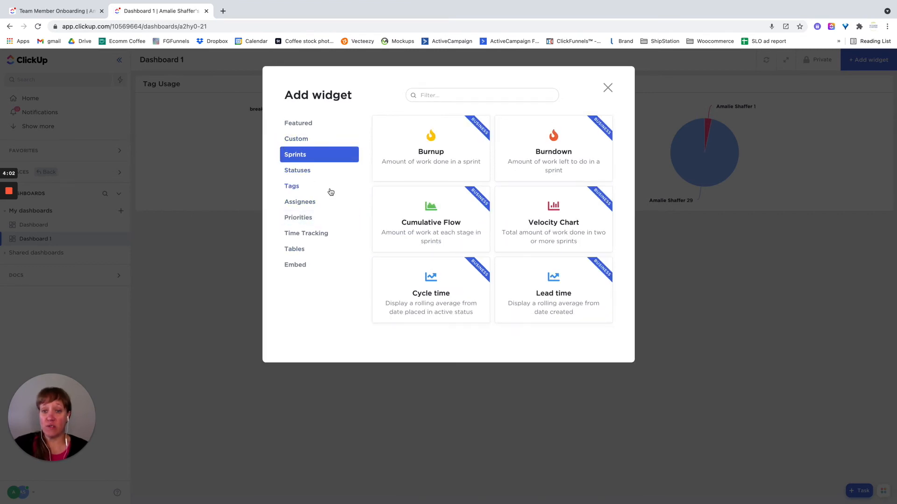
pyautogui.click(299, 268)
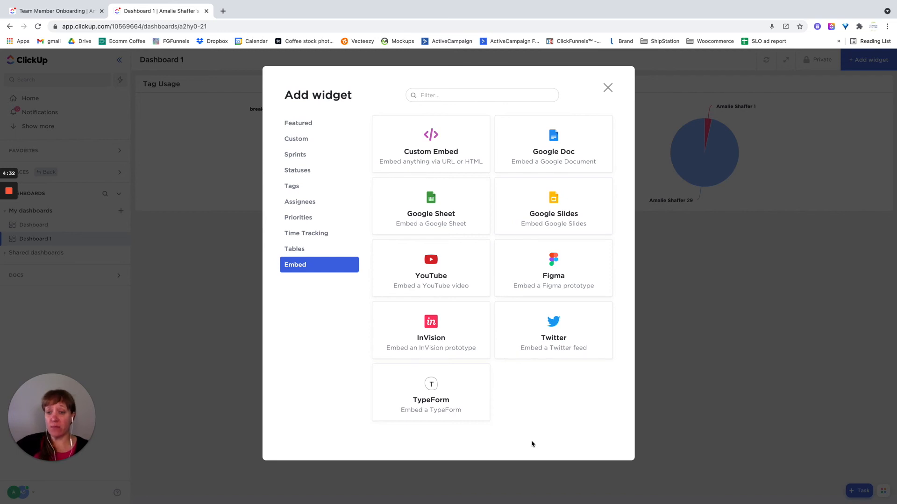
pyautogui.click(297, 250)
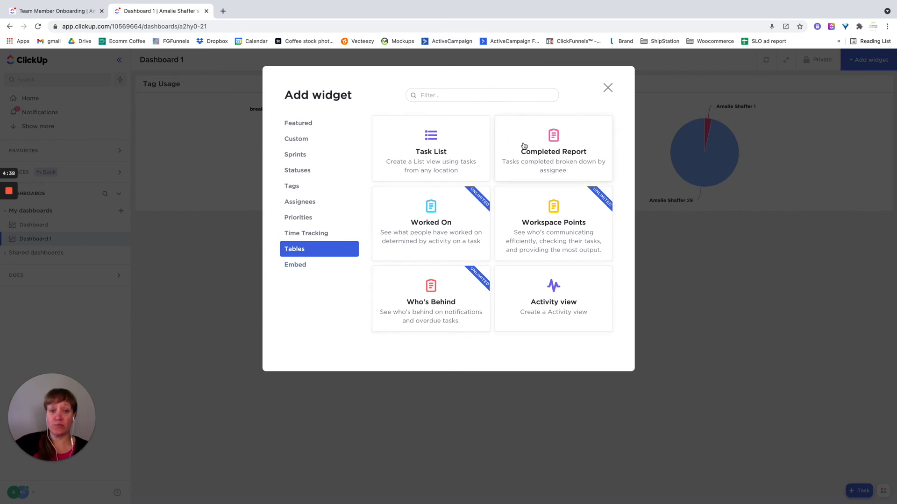
pyautogui.click(302, 235)
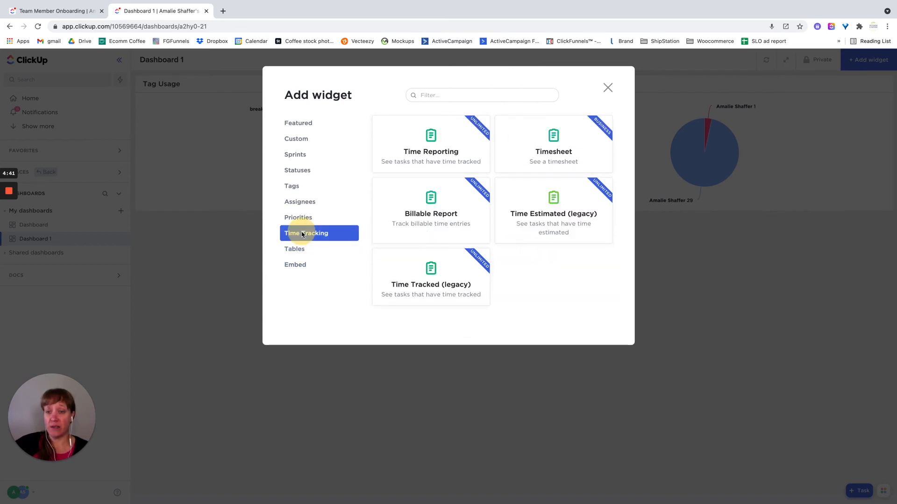
pyautogui.click(296, 140)
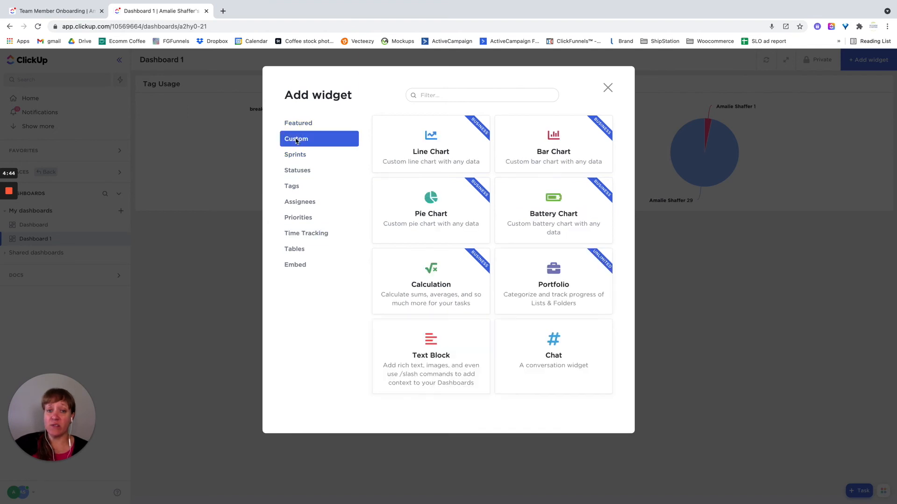